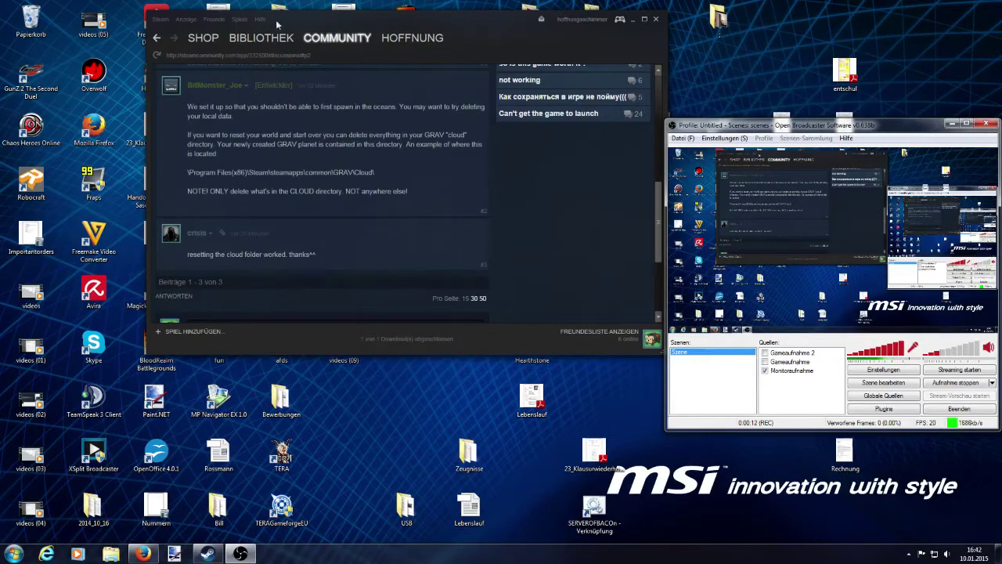
Step: From GRAV's Eigenschaften in the Steam Library, browse its local files with Lokale Dateien durchsuchen
{"action": "left_click", "coordinate": [252, 39]}
{"action": "left_click", "coordinate": [253, 41]}
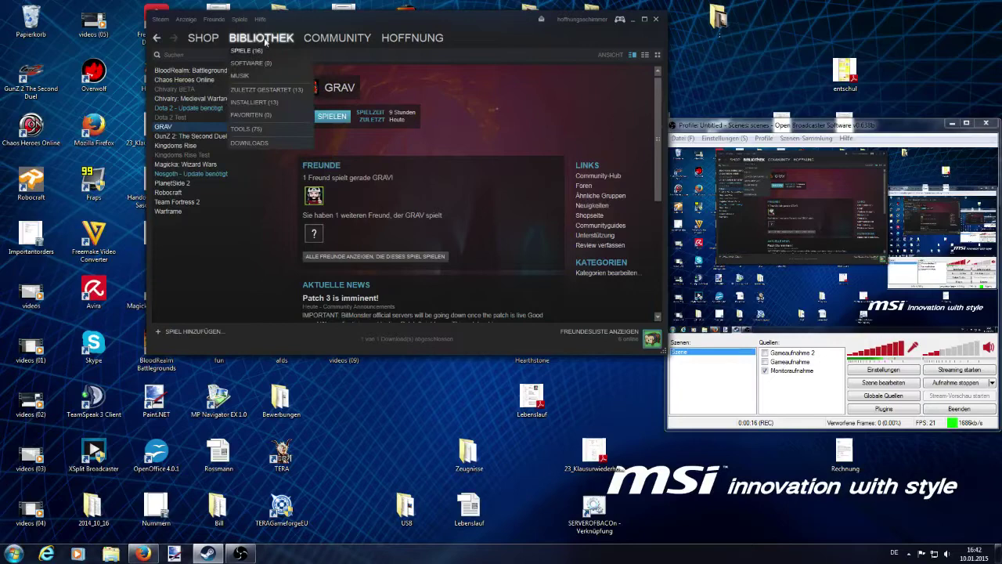
{"action": "right_click", "coordinate": [169, 132]}
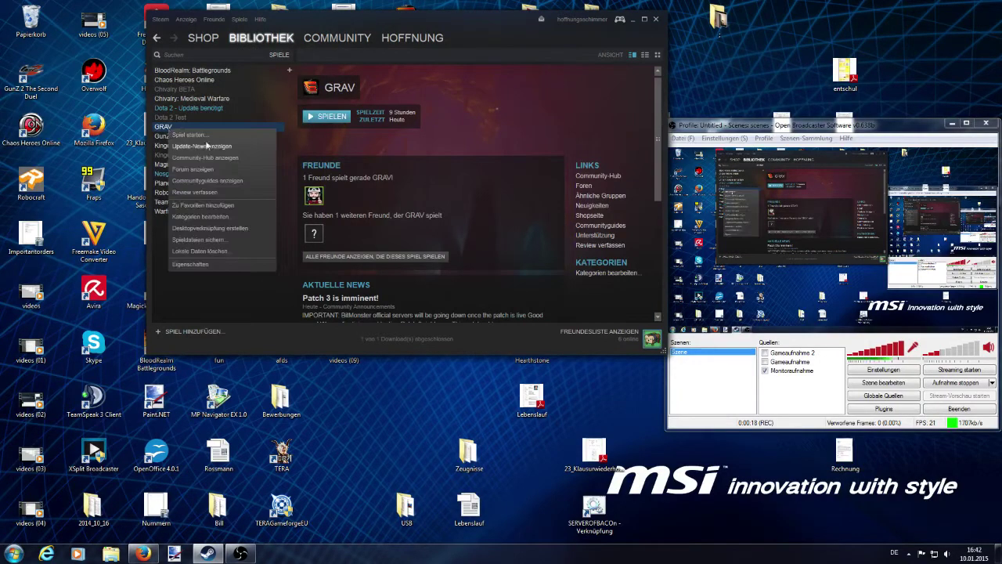
{"action": "left_click", "coordinate": [190, 263]}
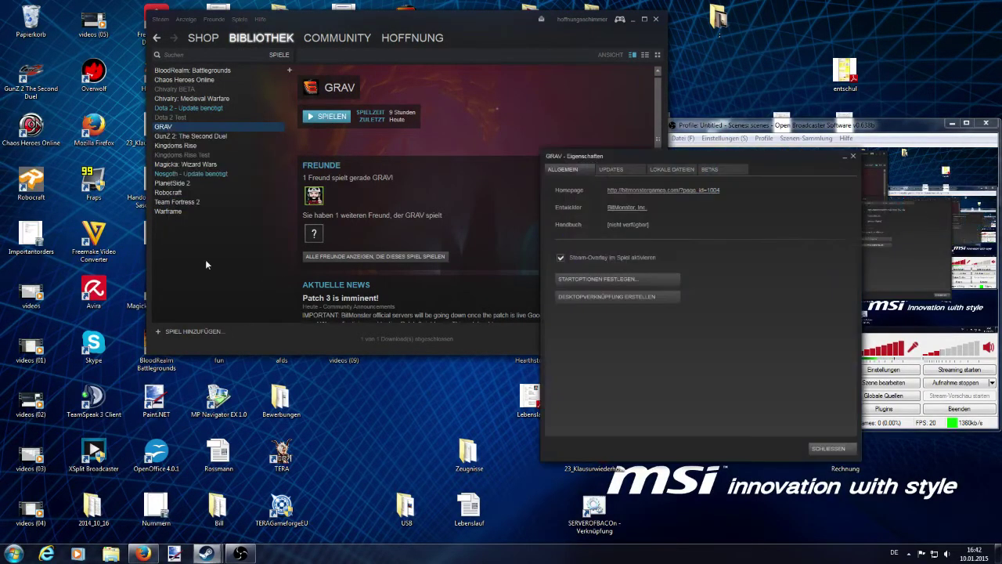
{"action": "left_click", "coordinate": [667, 170]}
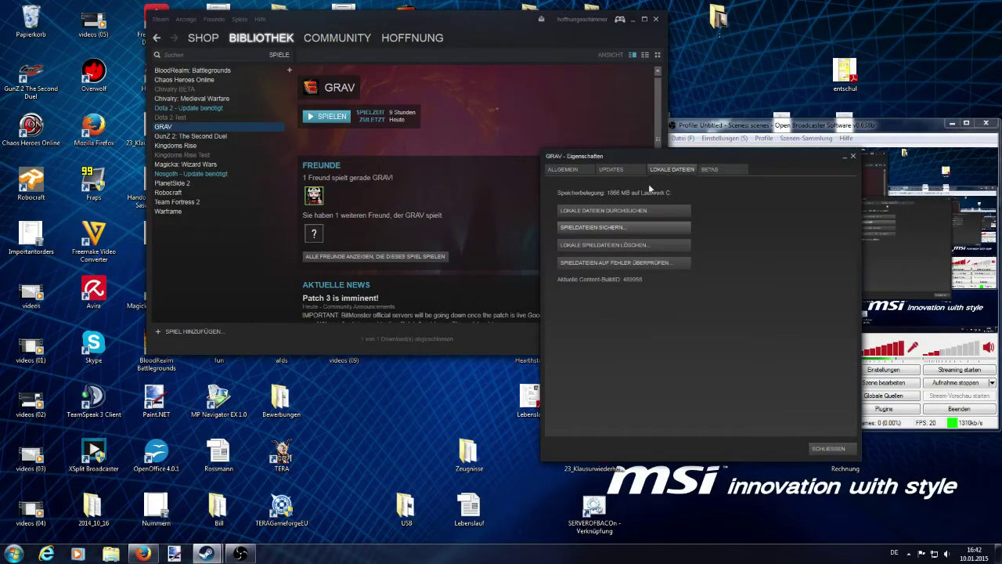
{"action": "left_click", "coordinate": [591, 210]}
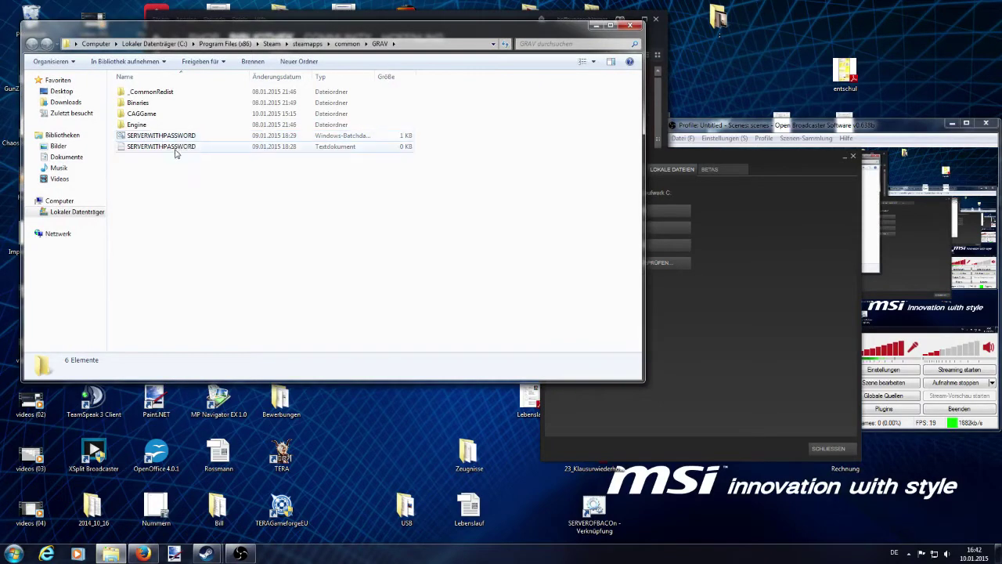
Step: After a brief look into Binaries, navigate into CAGGame\Cloud in GRAV's install folder
{"action": "double_click", "coordinate": [138, 102]}
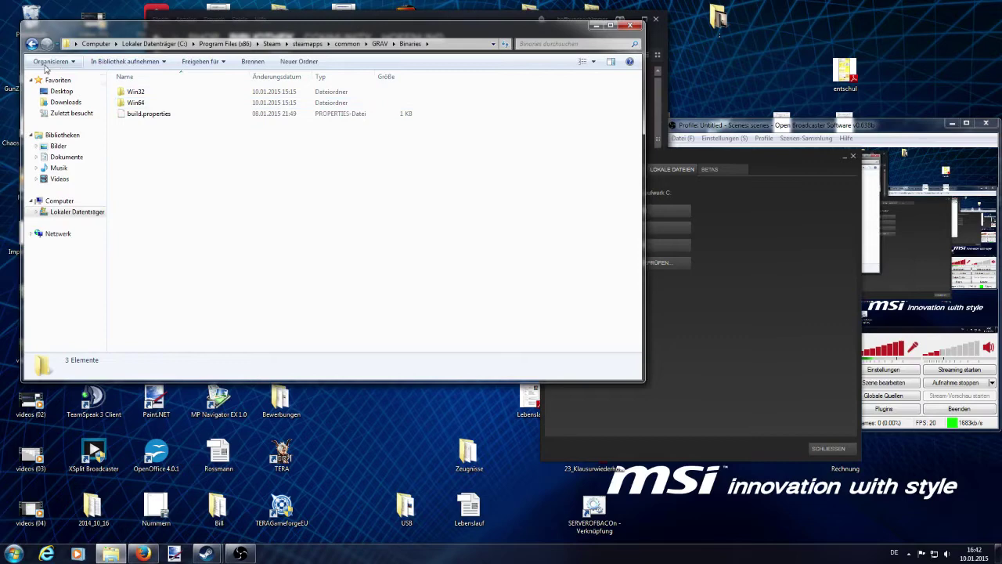
{"action": "left_click", "coordinate": [31, 43]}
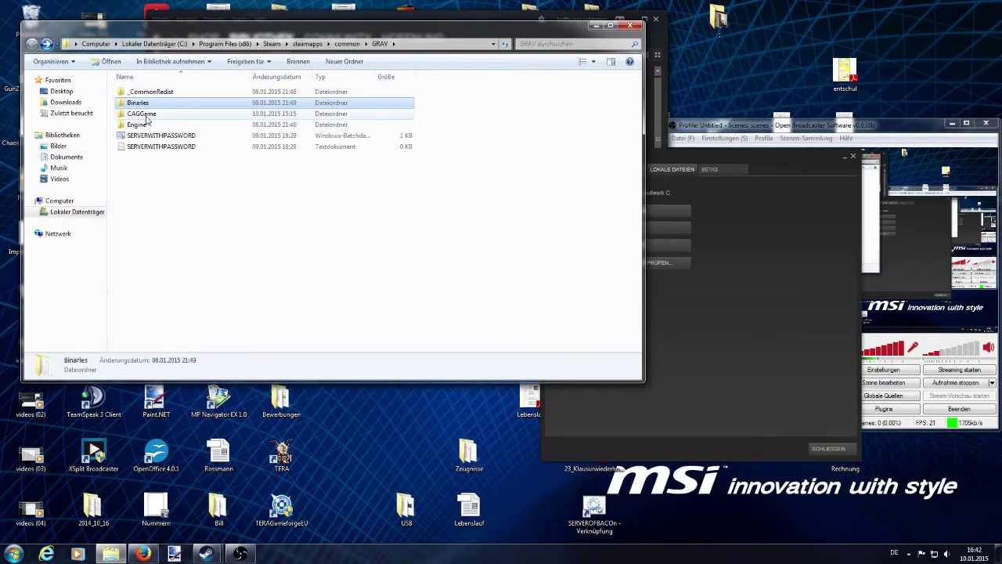
{"action": "mouse_move", "coordinate": [142, 115]}
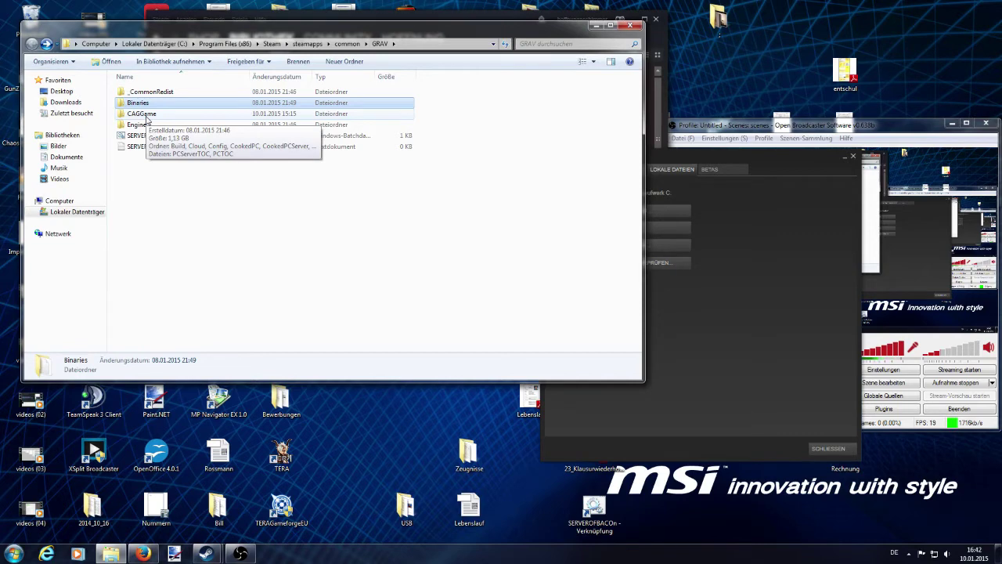
{"action": "double_click", "coordinate": [146, 115]}
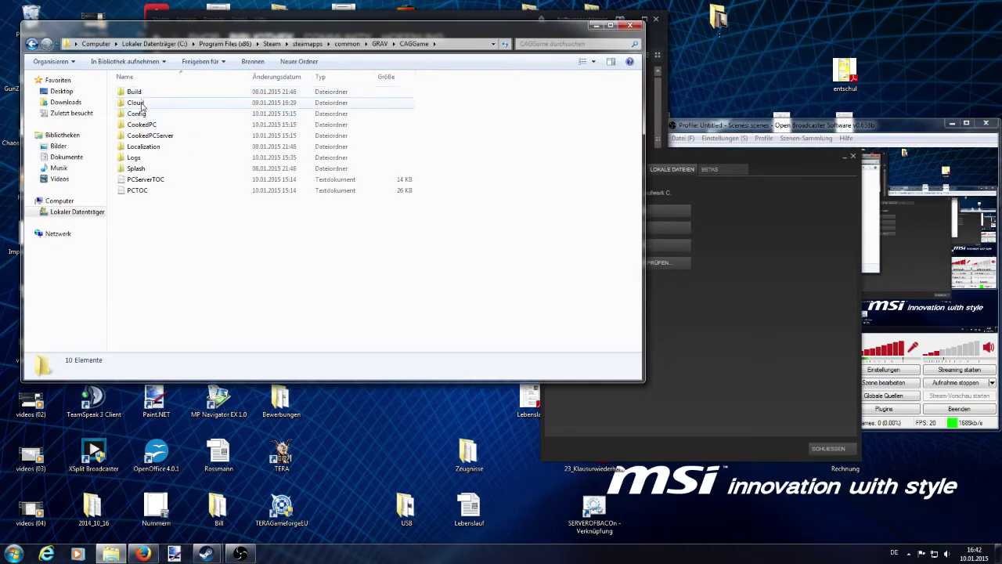
{"action": "double_click", "coordinate": [145, 105]}
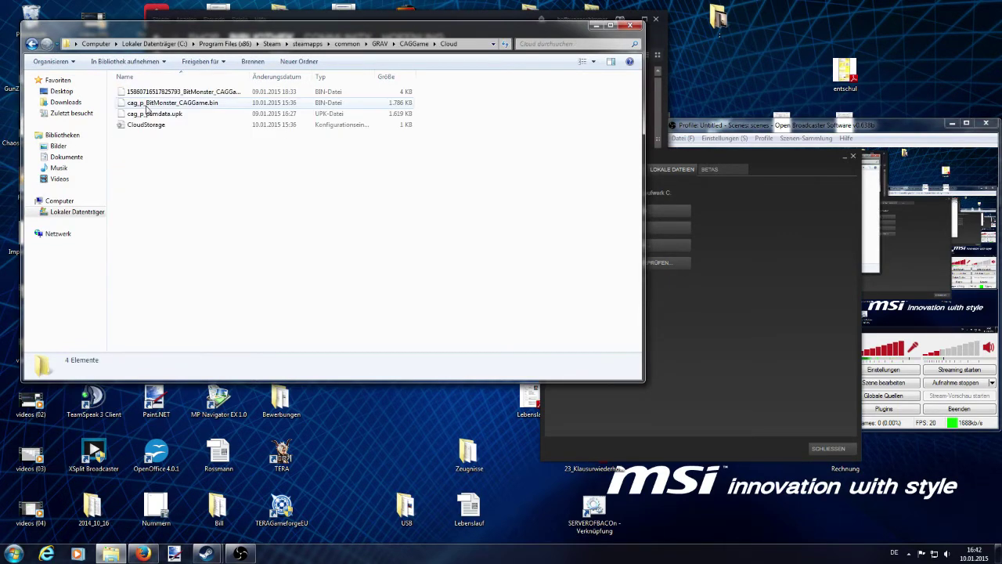
{"action": "left_click_drag", "start_coordinate": [298, 183], "coordinate": [178, 93]}
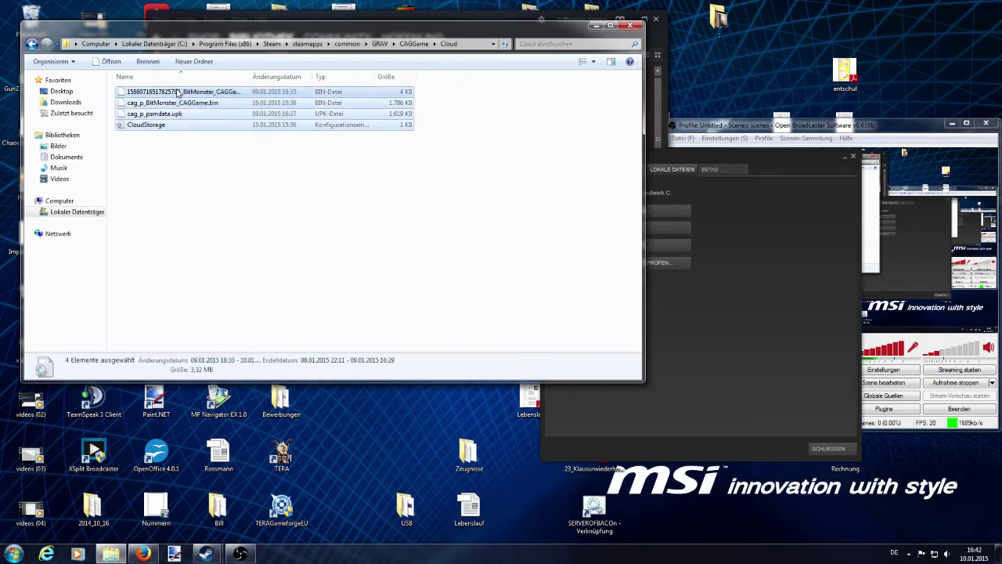
{"action": "right_click", "coordinate": [164, 94]}
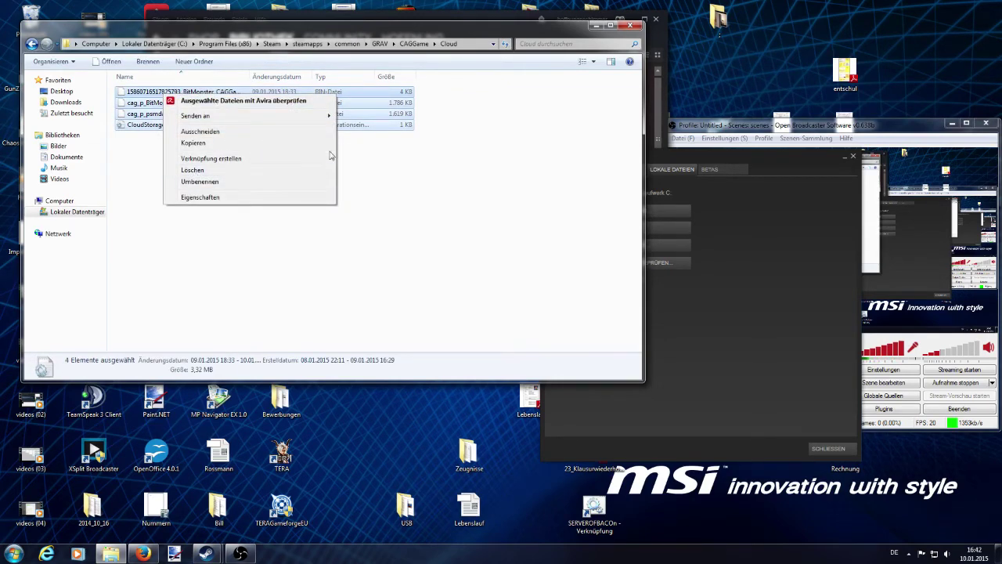
{"action": "left_click", "coordinate": [476, 192]}
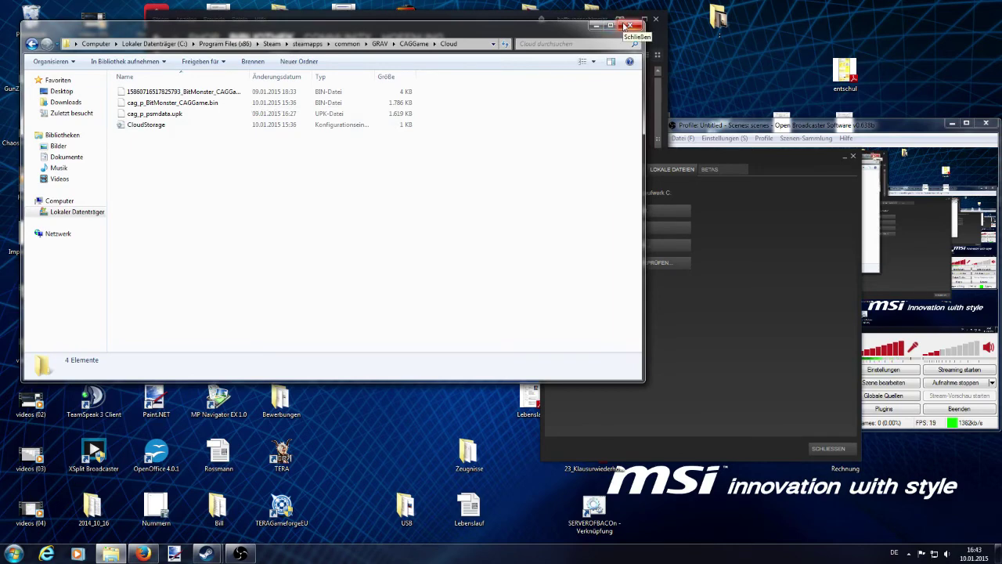
{"action": "left_click", "coordinate": [912, 139]}
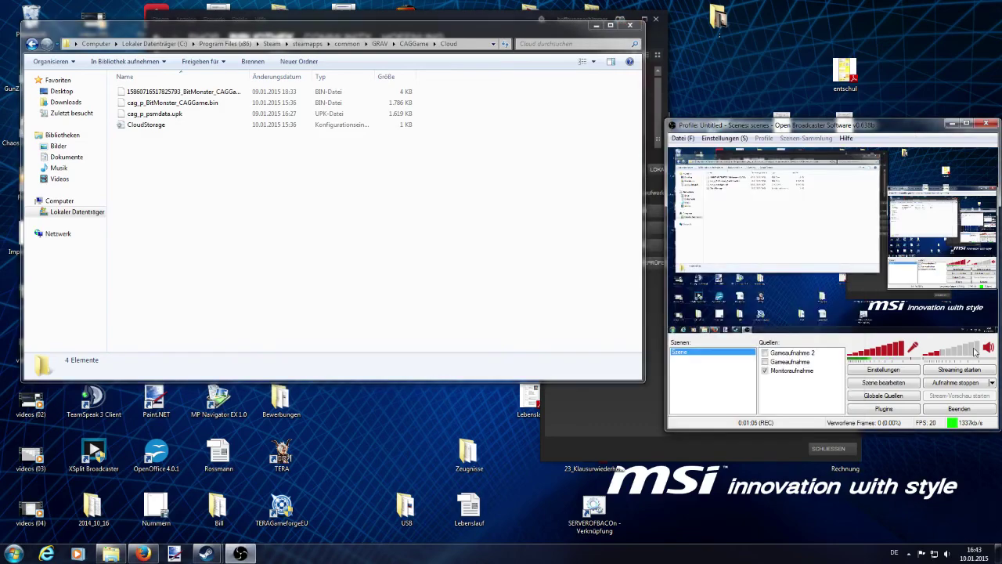